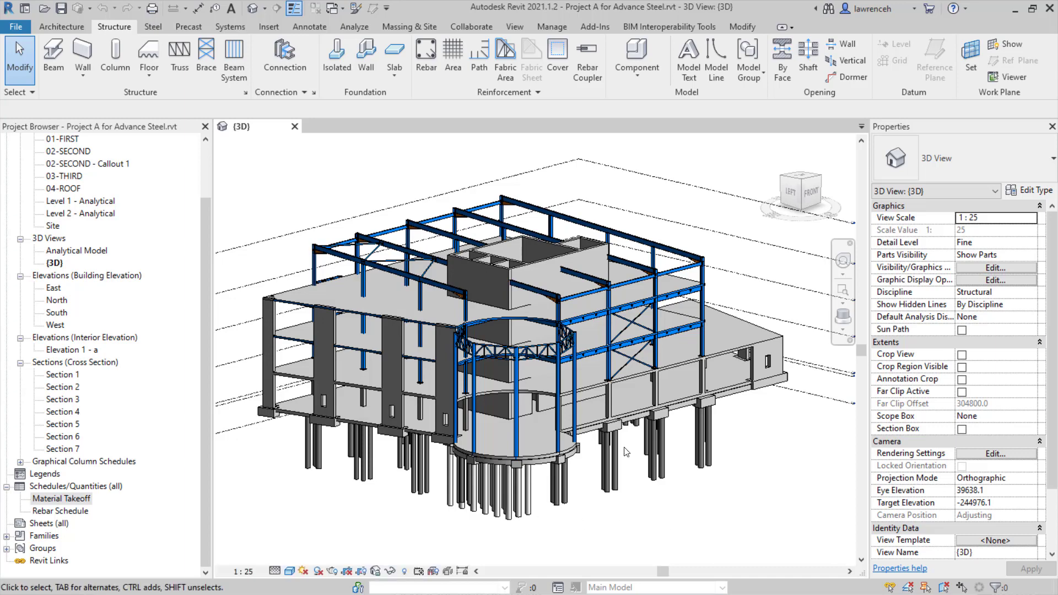
# Orbit and zoom the 3D model from a frontal framing view back to an overall building view.
pyautogui.scroll(6, 621, 327)
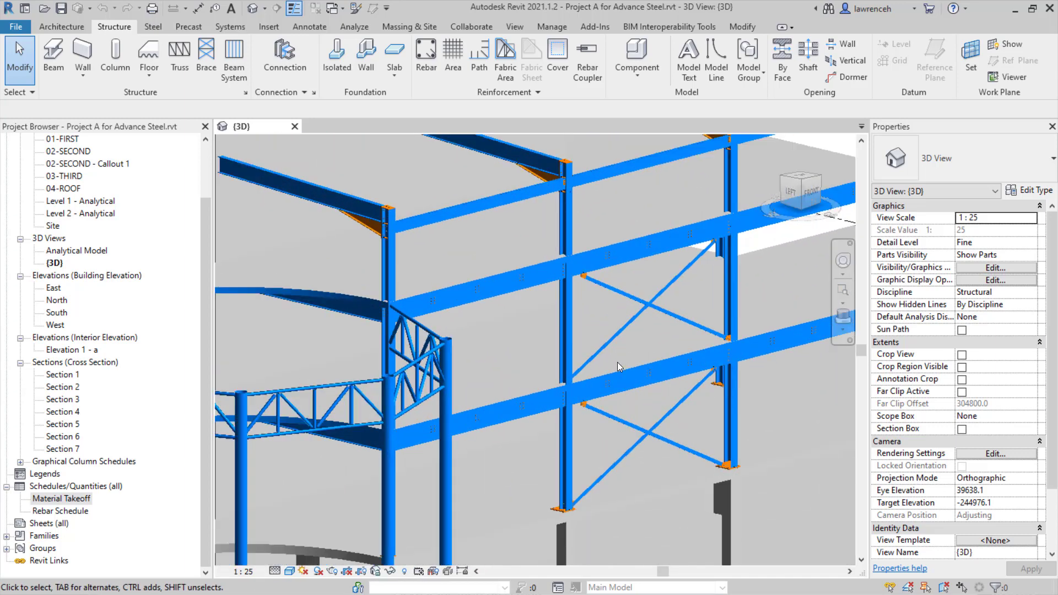
pyautogui.keyDown('shift'); pyautogui.moveTo(645, 318); pyautogui.dragTo(579, 259, button='middle'); pyautogui.keyUp('shift')
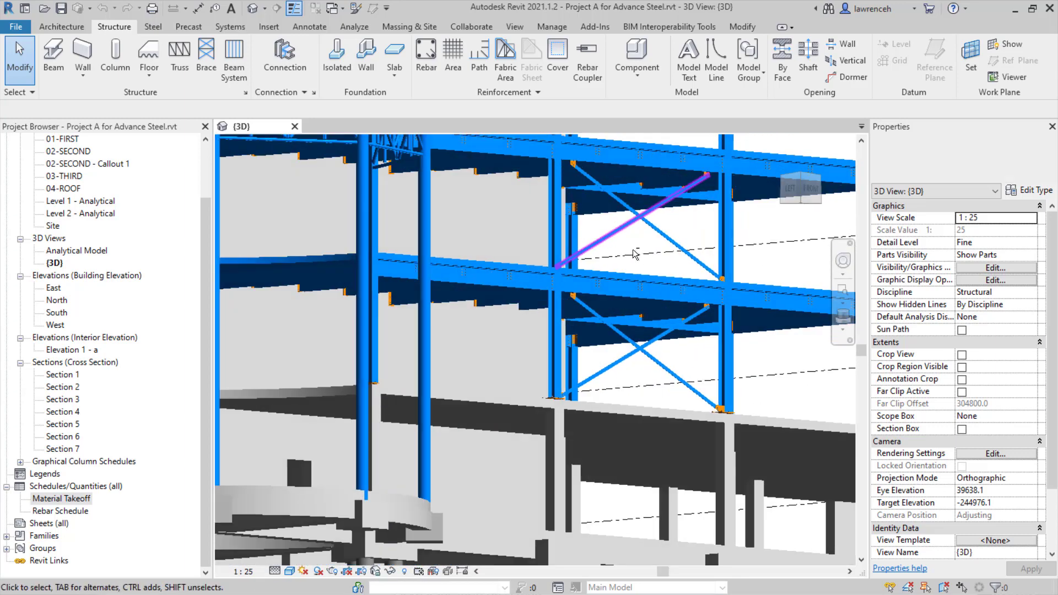
pyautogui.scroll(5, 458, 193)
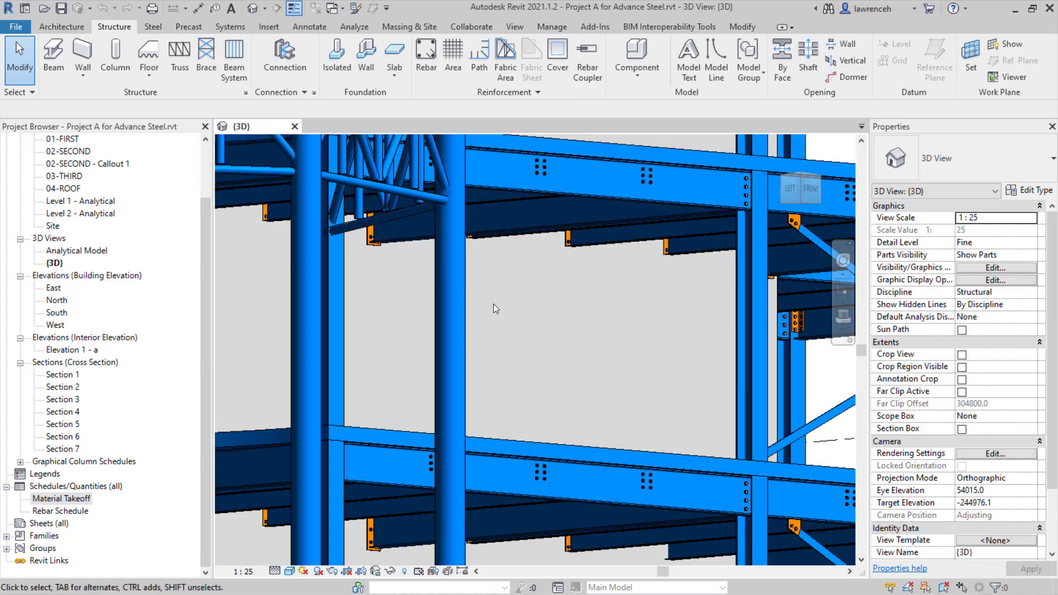
pyautogui.scroll(-5, 515, 313)
pyautogui.scroll(-5, 515, 313)
pyautogui.keyDown('shift'); pyautogui.moveTo(515, 314); pyautogui.dragTo(775, 488, button='middle'); pyautogui.keyUp('shift')
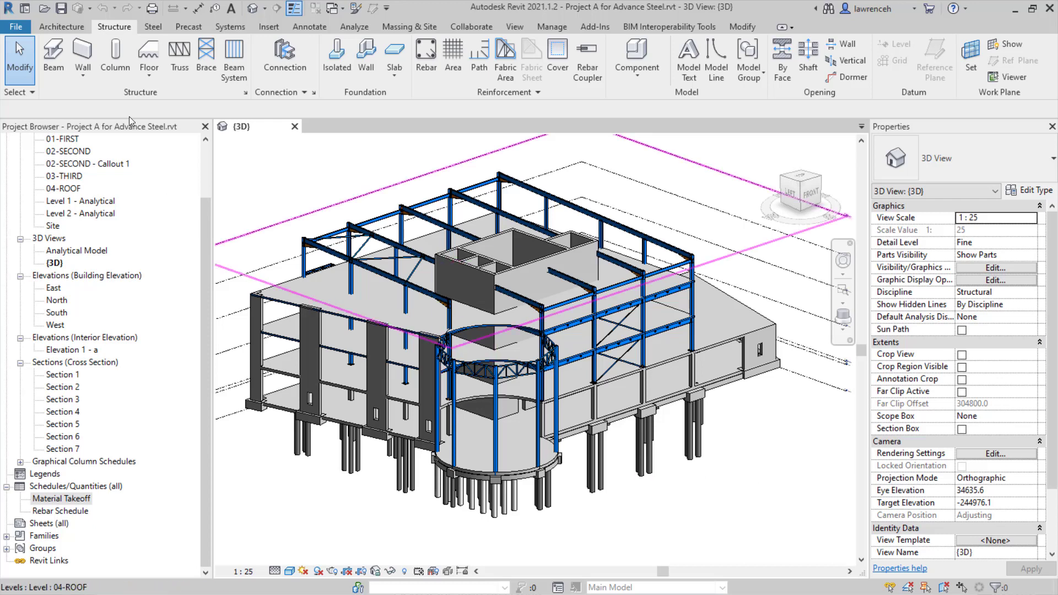
# In Material Takeoff, select the Concrete Masonry Units and Concrete, Cast-in-Place - C40 rows, then return to 3D.
pyautogui.doubleClick(59, 499)
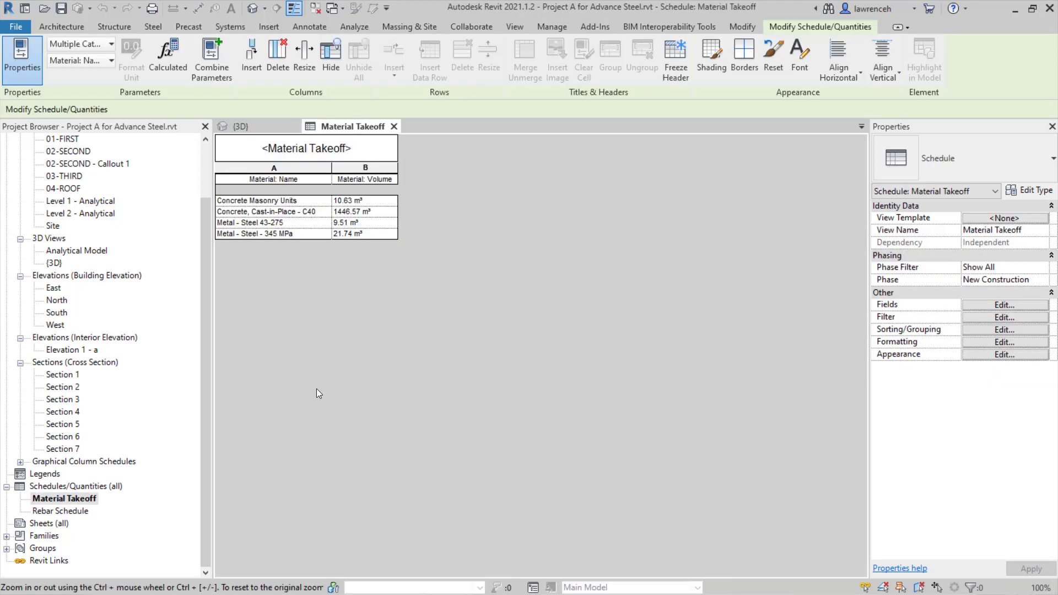
pyautogui.click(277, 203)
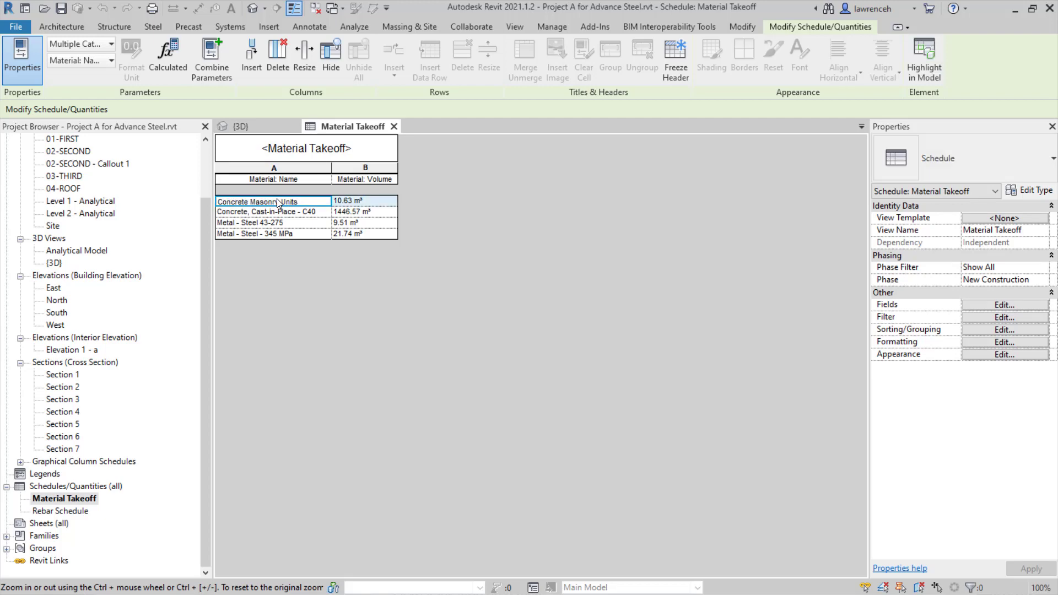
pyautogui.keyDown('shift'); pyautogui.click(288, 214); pyautogui.keyUp('shift')
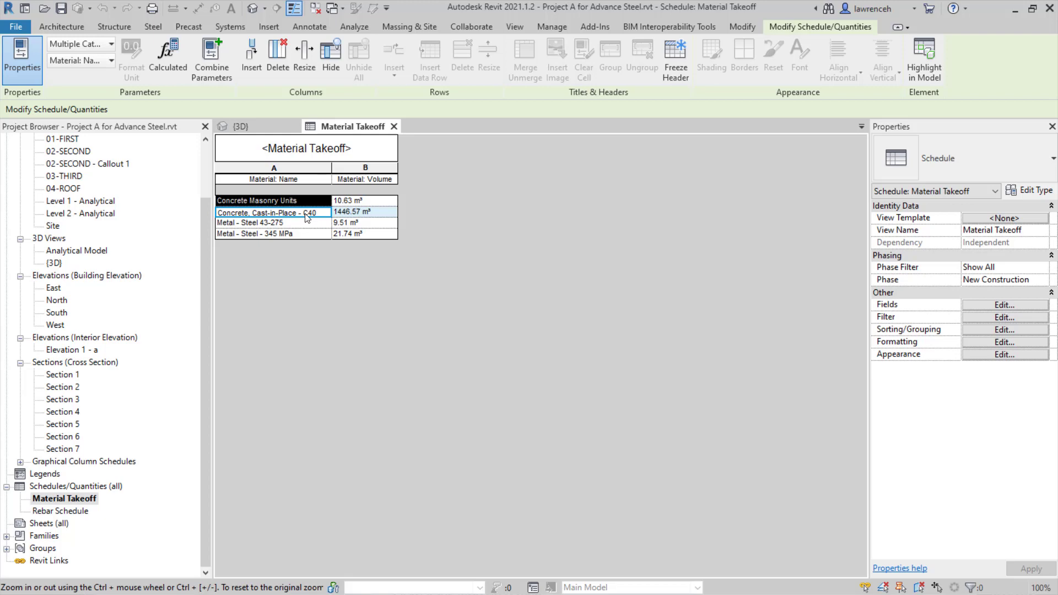
pyautogui.click(267, 131)
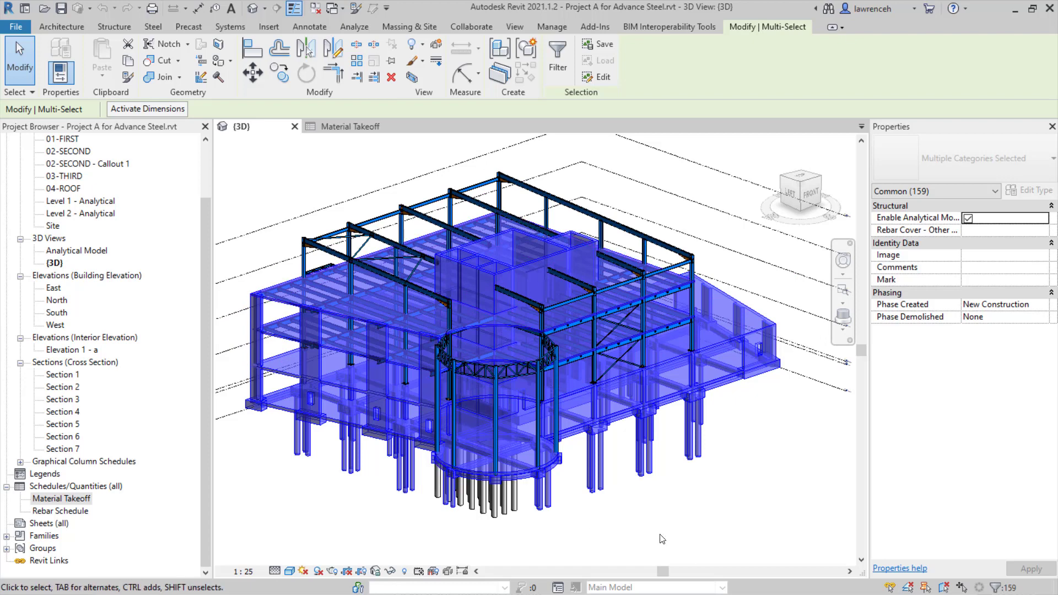
# Hide the selected concrete elements in the 3D view.
pyautogui.rightClick(707, 505)
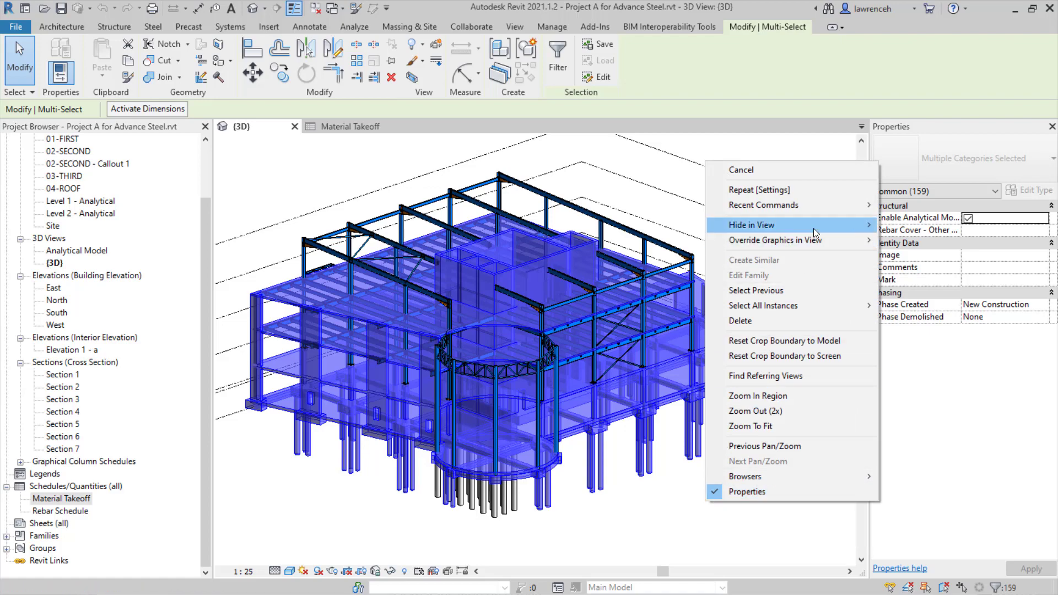
pyautogui.moveTo(815, 231)
pyautogui.click(913, 228)
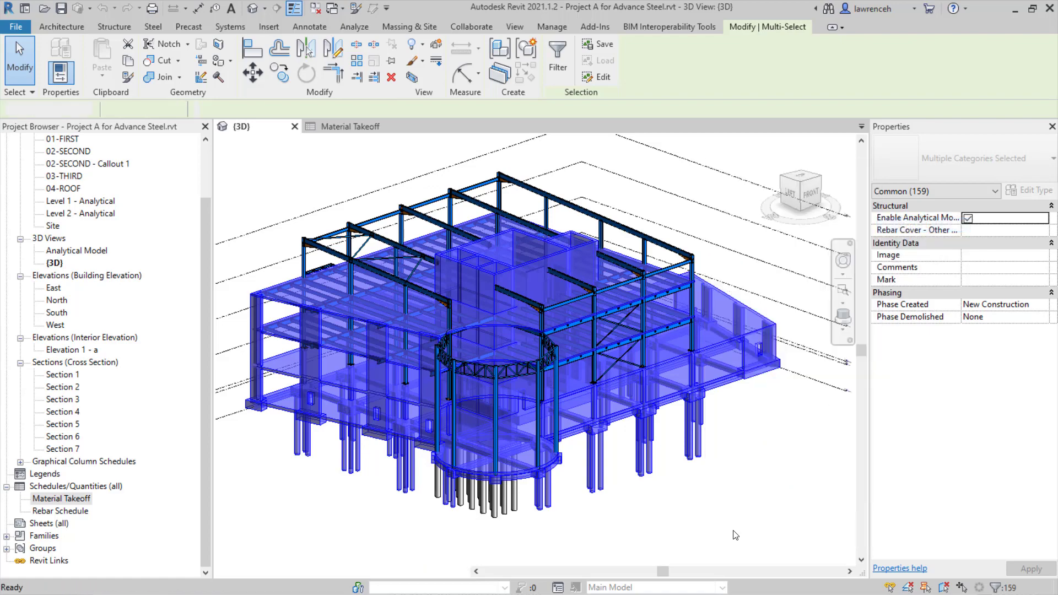
# Crossing-select the steel piles below the building and hide them in the view.
pyautogui.keyDown('shift'); pyautogui.moveTo(603, 499); pyautogui.dragTo(562, 461, button='middle'); pyautogui.keyUp('shift')
pyautogui.moveTo(561, 487); pyautogui.dragTo(369, 477)
pyautogui.rightClick(535, 466)
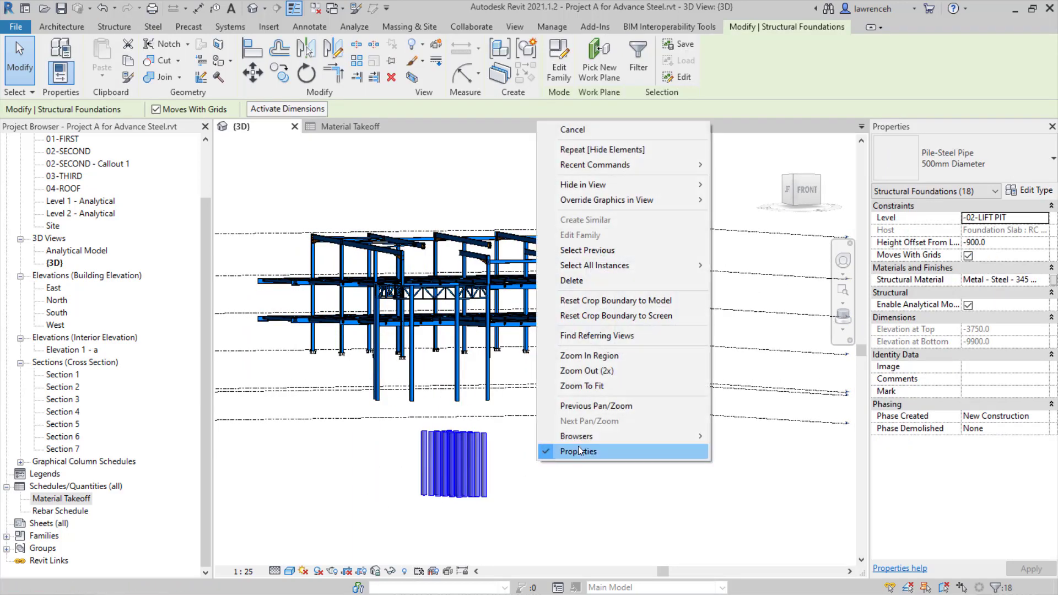
pyautogui.moveTo(655, 188)
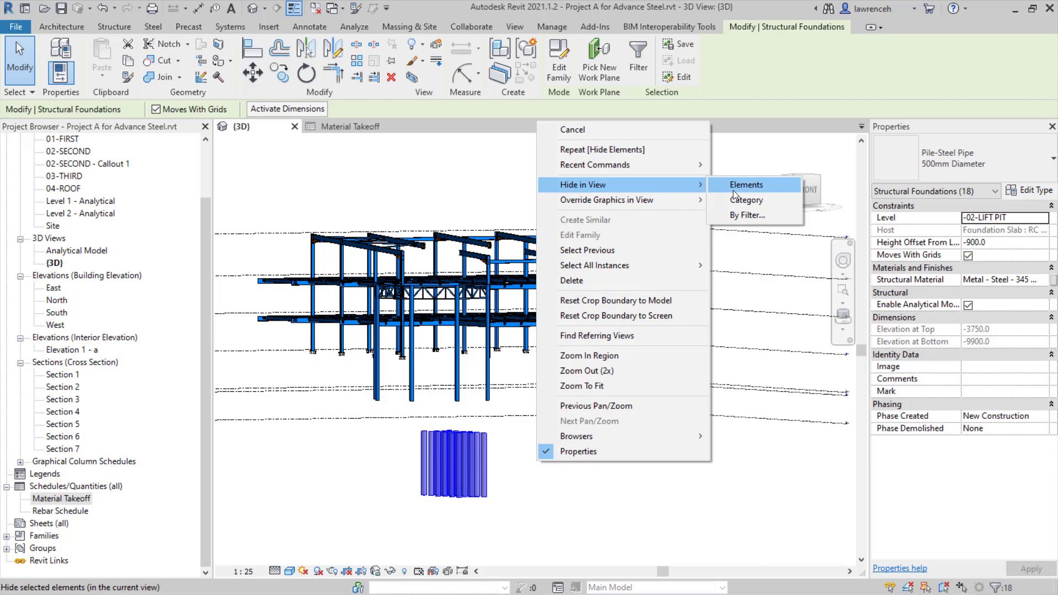
pyautogui.click(733, 190)
pyautogui.keyDown('shift'); pyautogui.moveTo(668, 521); pyautogui.dragTo(656, 559, button='middle'); pyautogui.keyUp('shift')
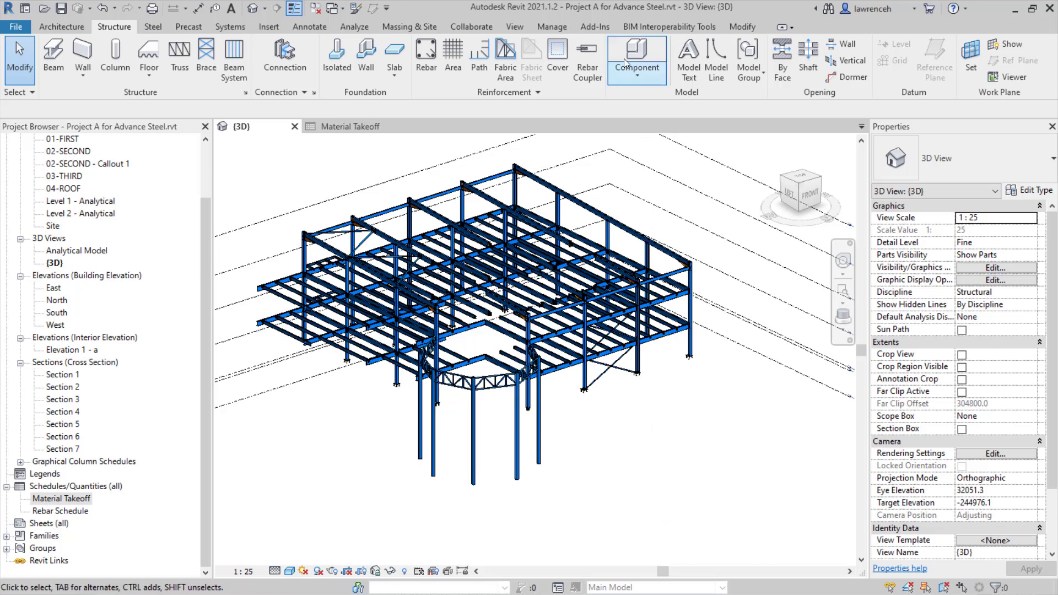
pyautogui.click(603, 31)
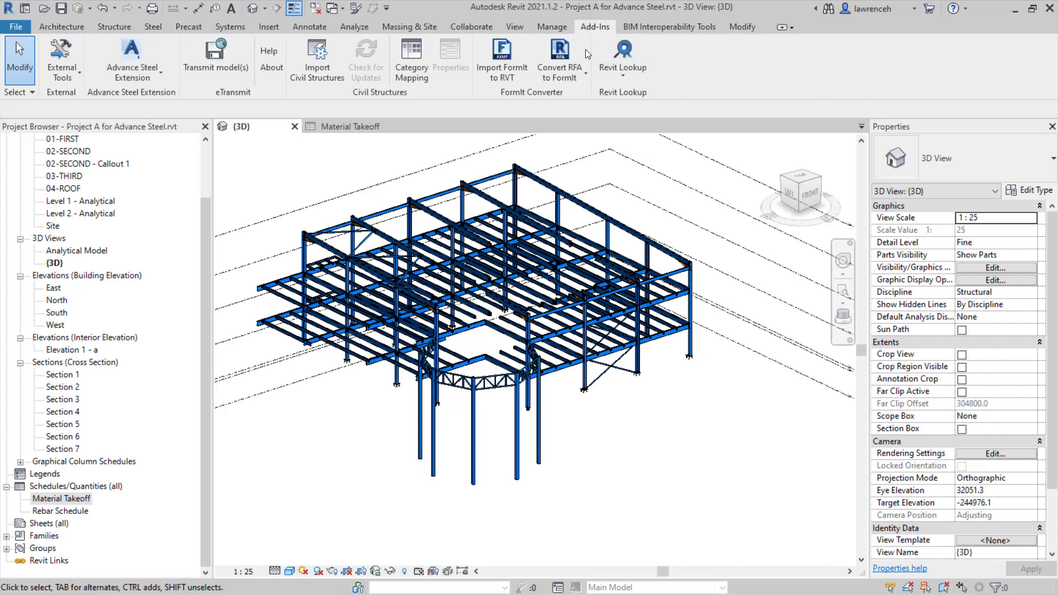
# Open Settings from the Advance Steel Extension dropdown on the Add-Ins tab.
pyautogui.click(159, 75)
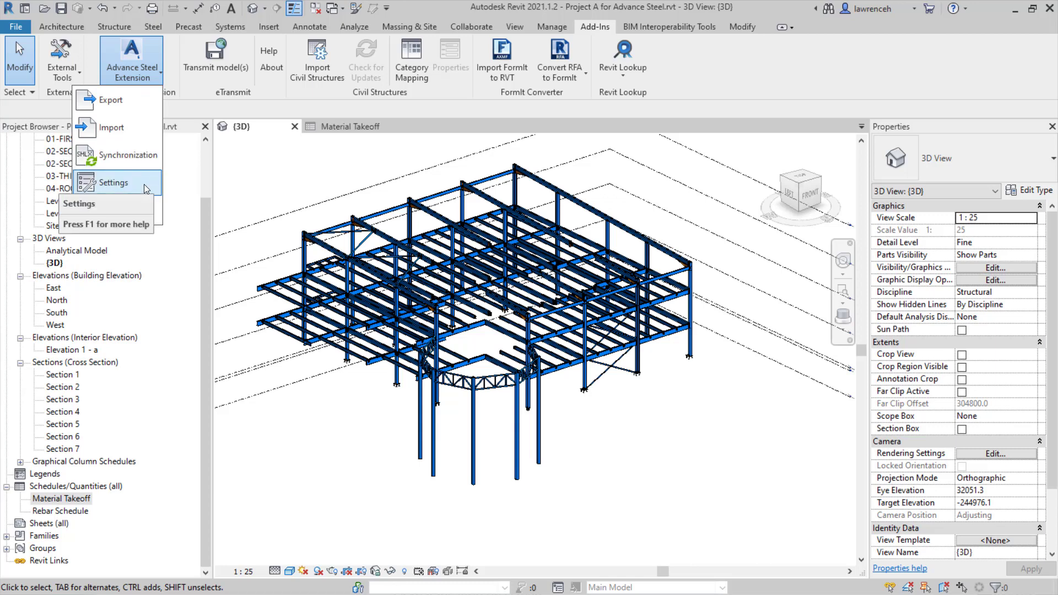
pyautogui.click(144, 184)
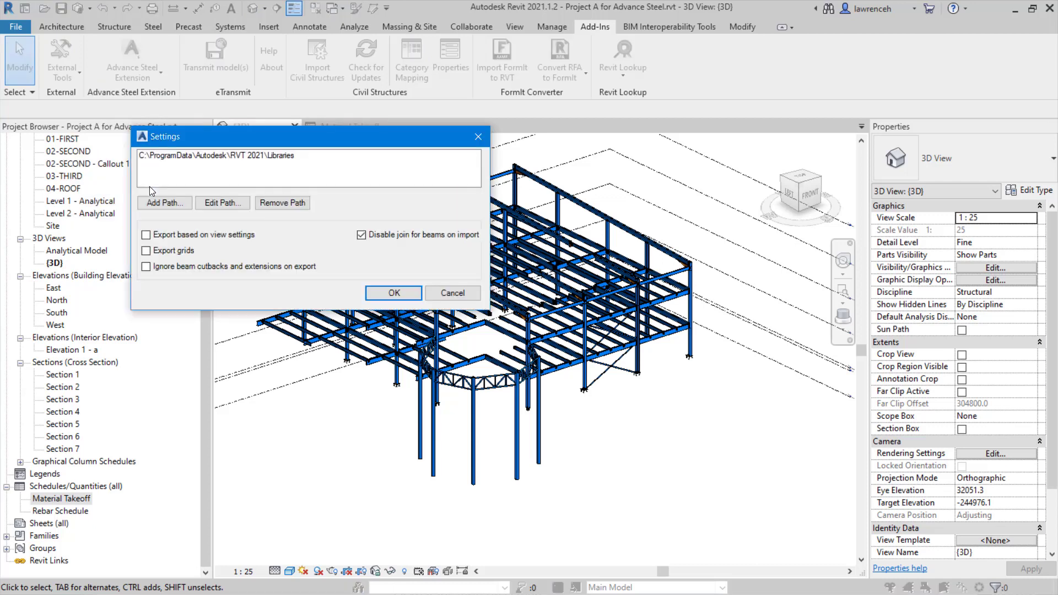
# Enable Export based on view settings and Export grids, and confirm with OK.
pyautogui.click(161, 235)
pyautogui.click(153, 253)
pyautogui.click(413, 295)
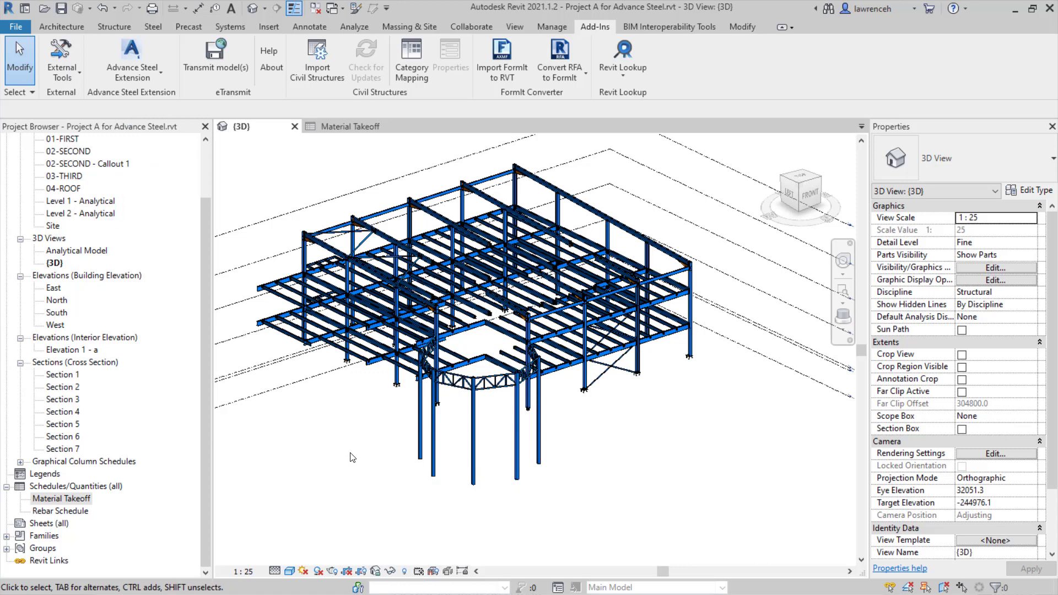
pyautogui.click(158, 82)
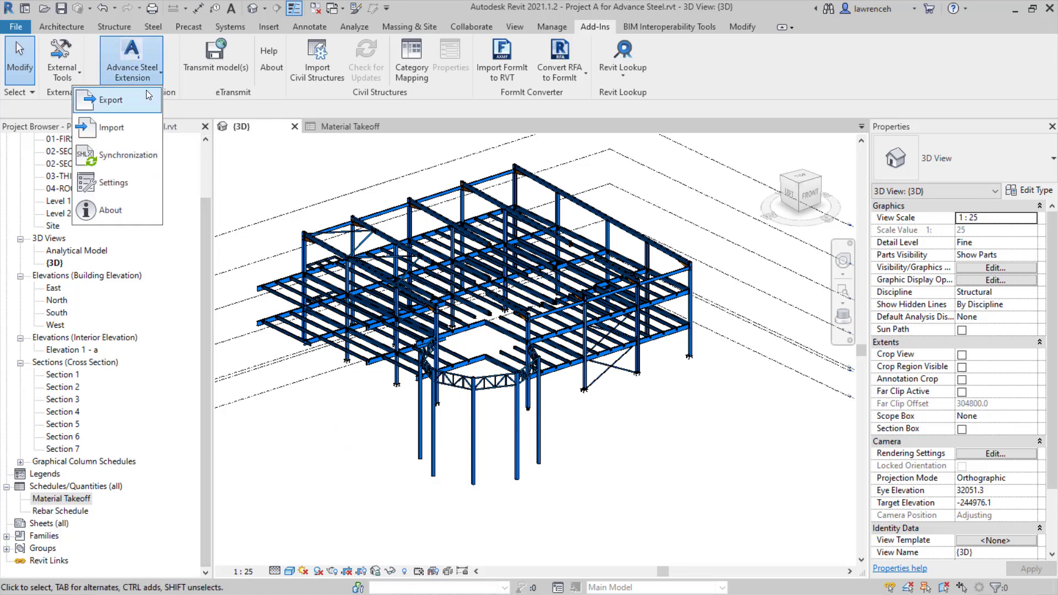
# Start an Advance Steel export and confirm Advance export with the UK library.
pyautogui.click(127, 98)
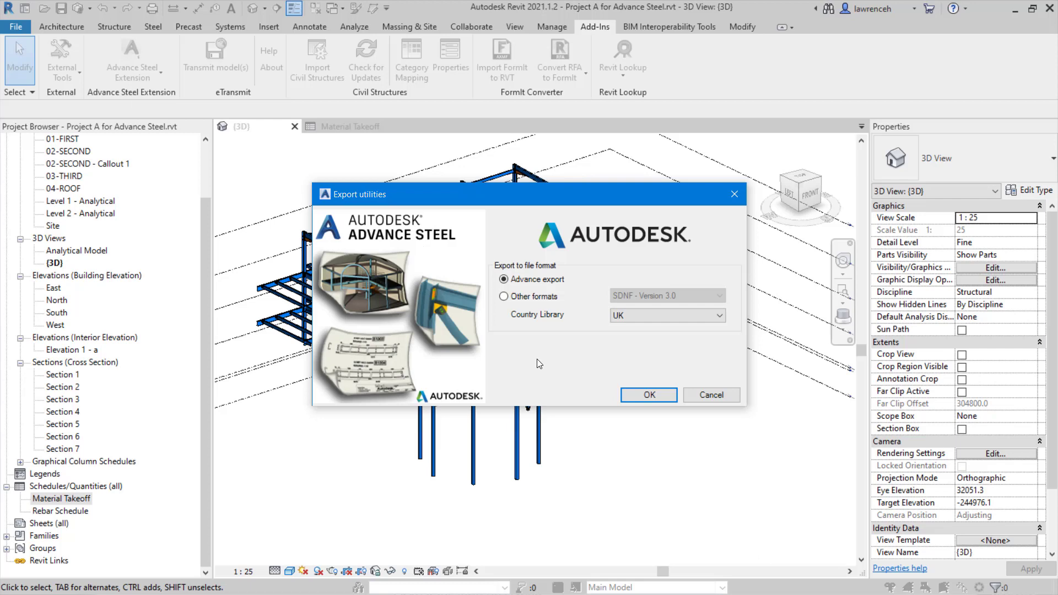
pyautogui.click(536, 297)
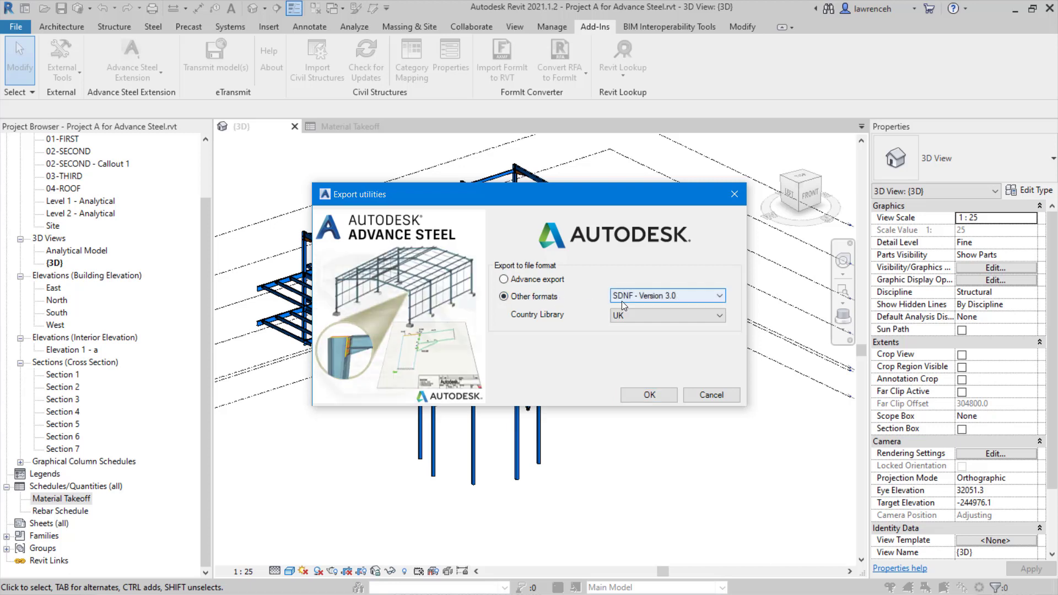
pyautogui.click(680, 296)
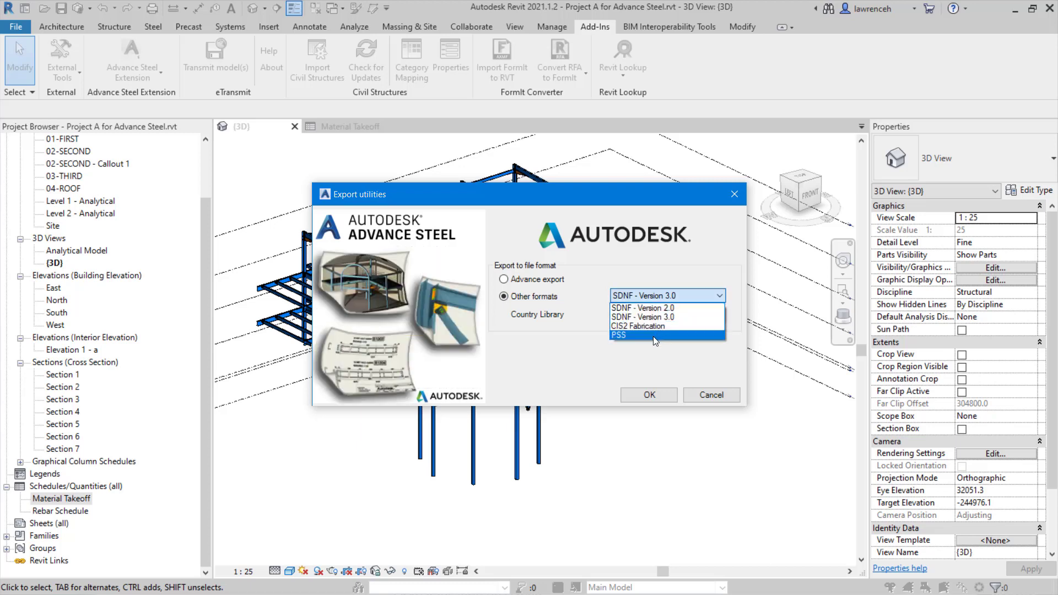
pyautogui.click(573, 345)
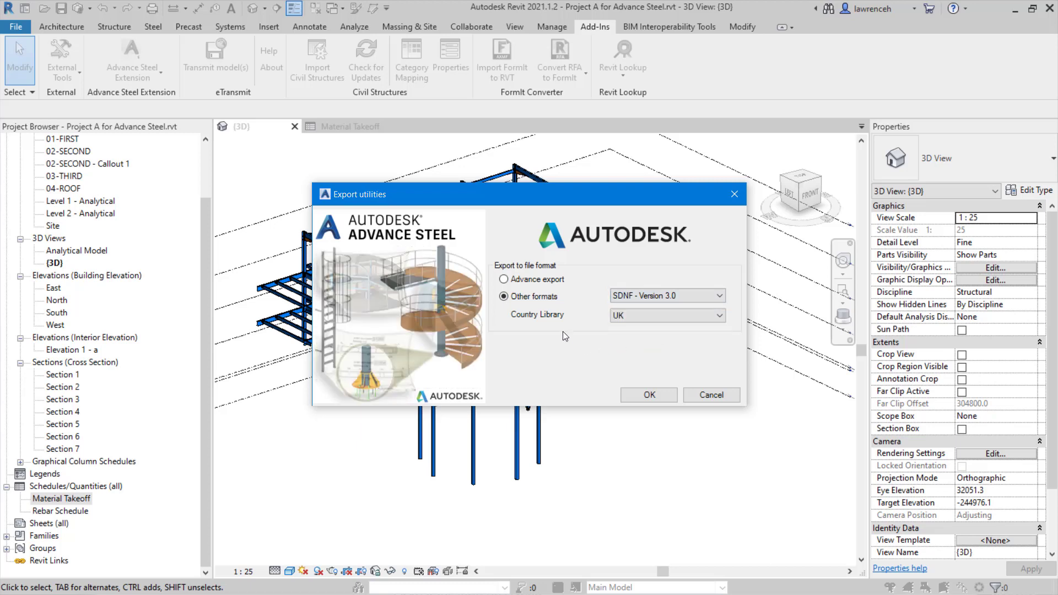
pyautogui.click(512, 281)
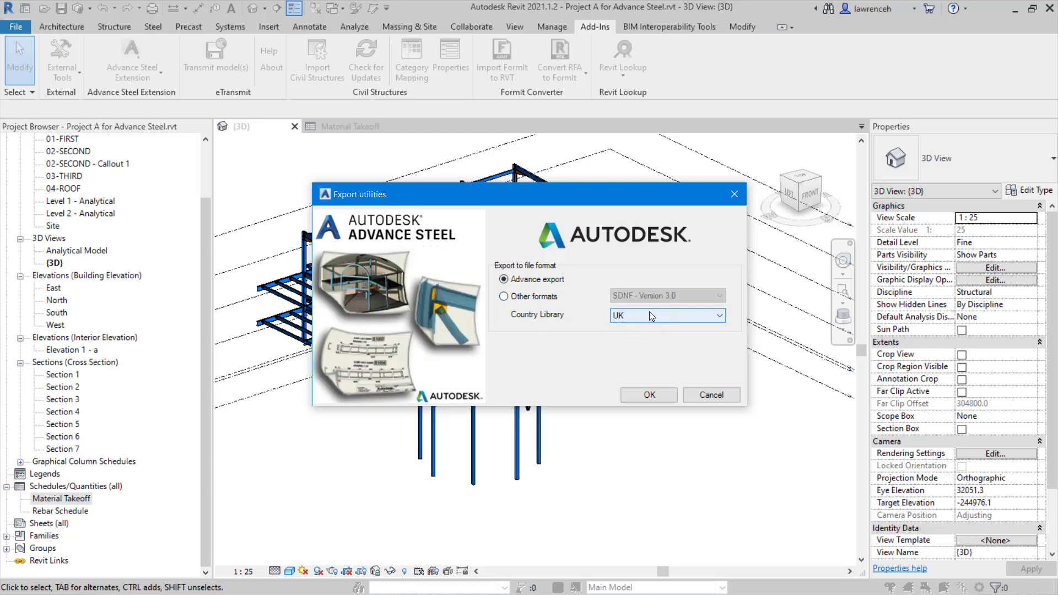
pyautogui.click(664, 396)
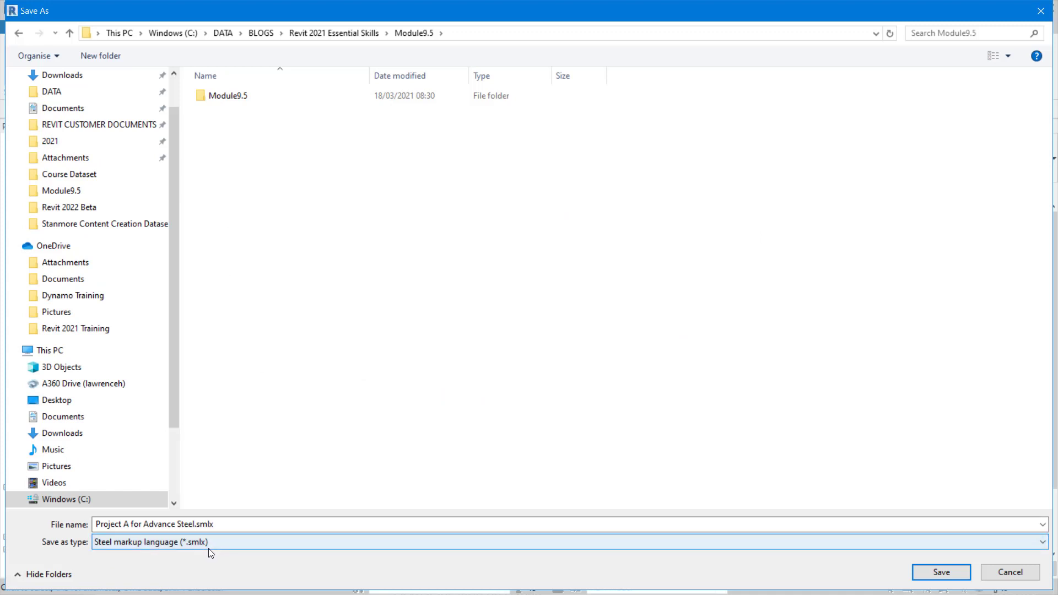
# Save the export as Project A for Advance Steel.smlx in the Module9.5 folder.
pyautogui.click(943, 572)
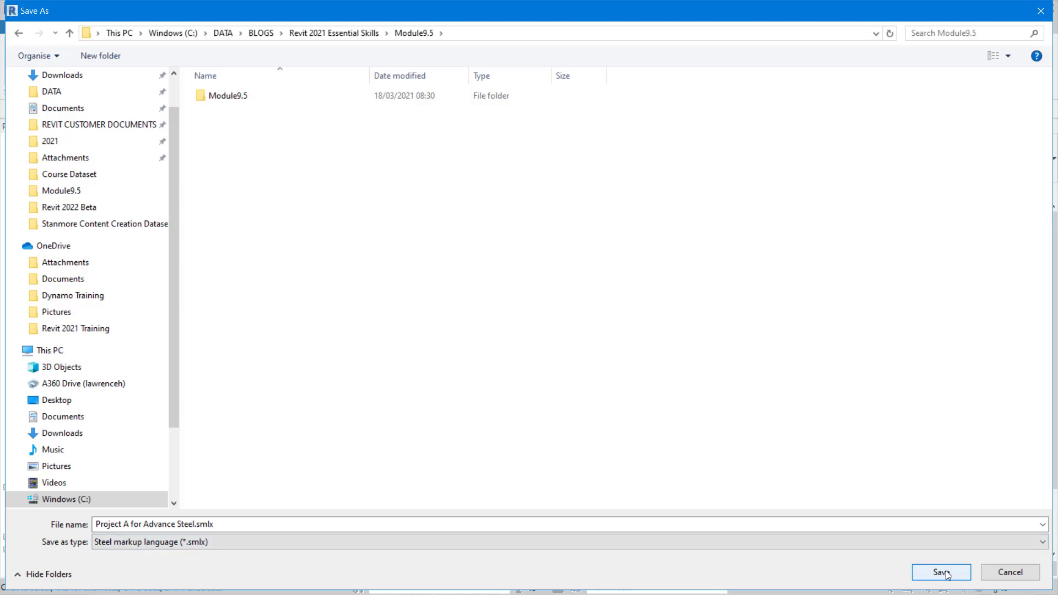